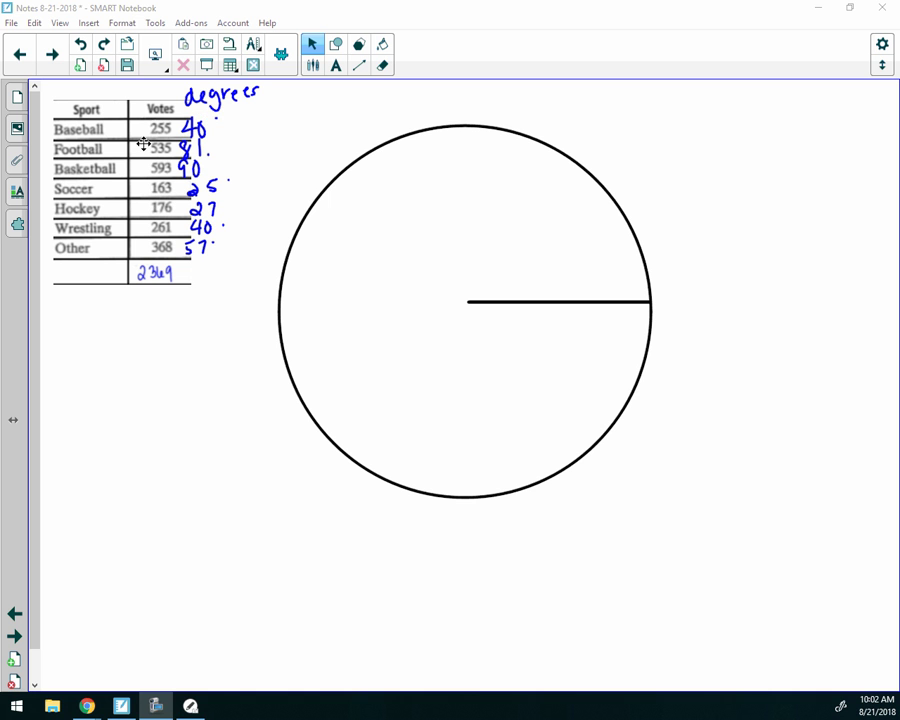
Add a protractor from Measurement Tools onto the page over the pie chart circle.
click(252, 50)
click(203, 81)
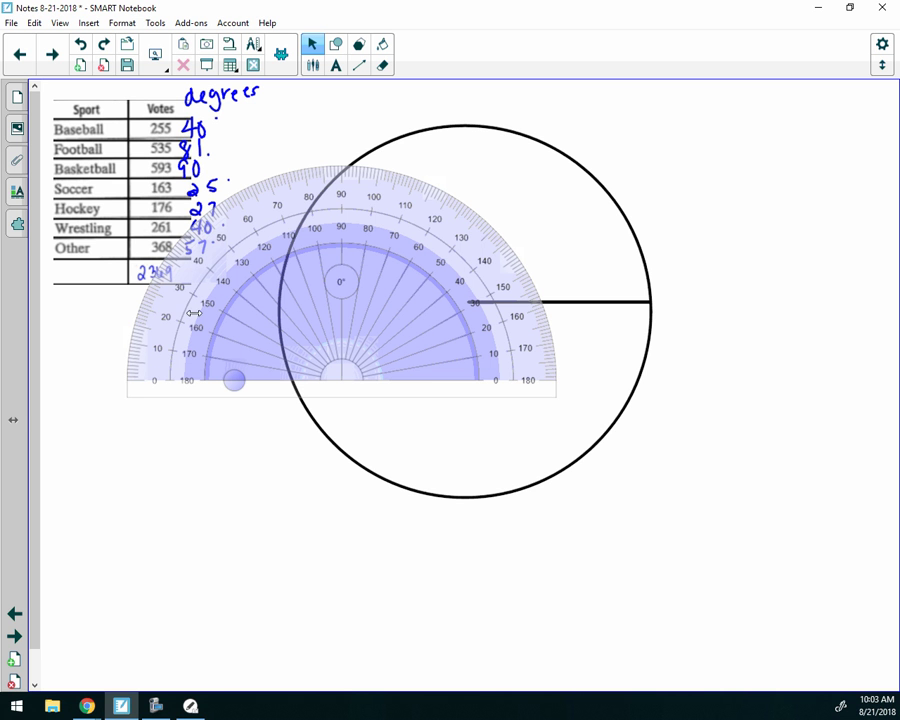
Centre the protractor on the circle's centre and swing its measuring arm to 40°.
click(458, 337)
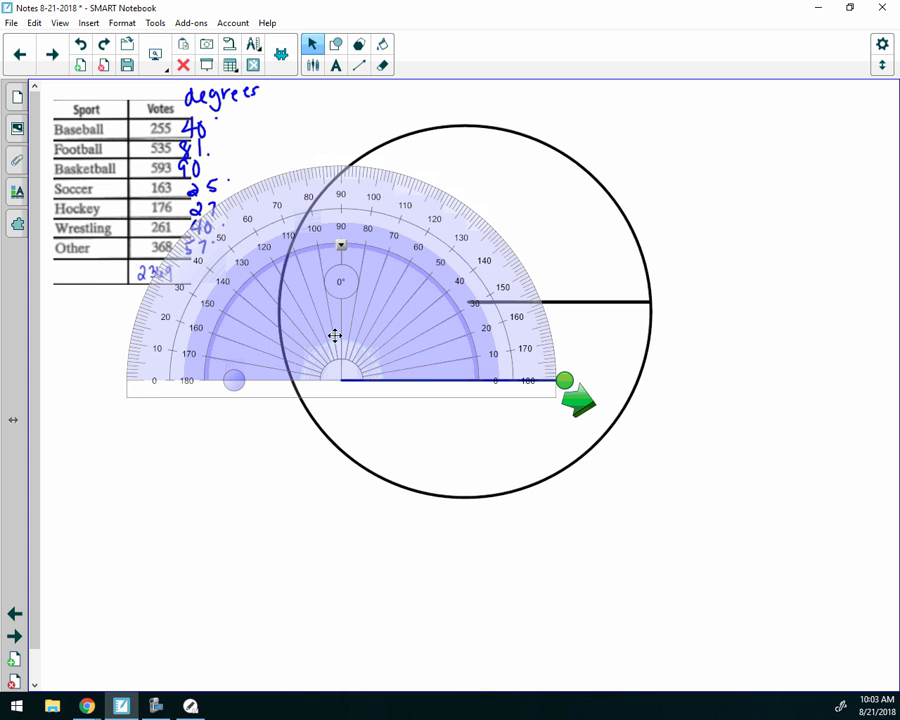
drag(335, 336, 460, 259)
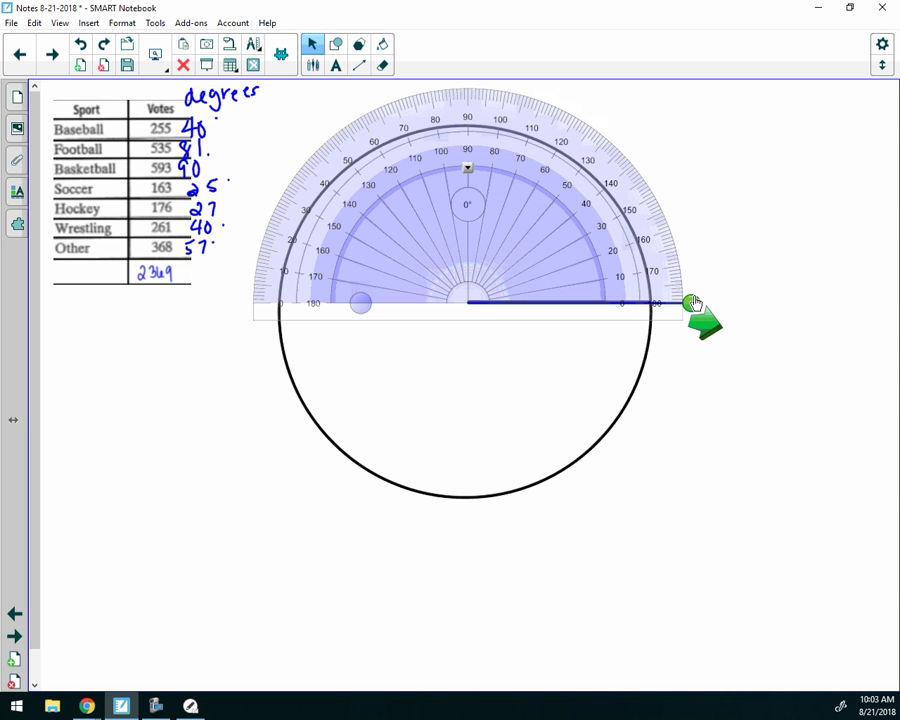
drag(692, 303, 622, 180)
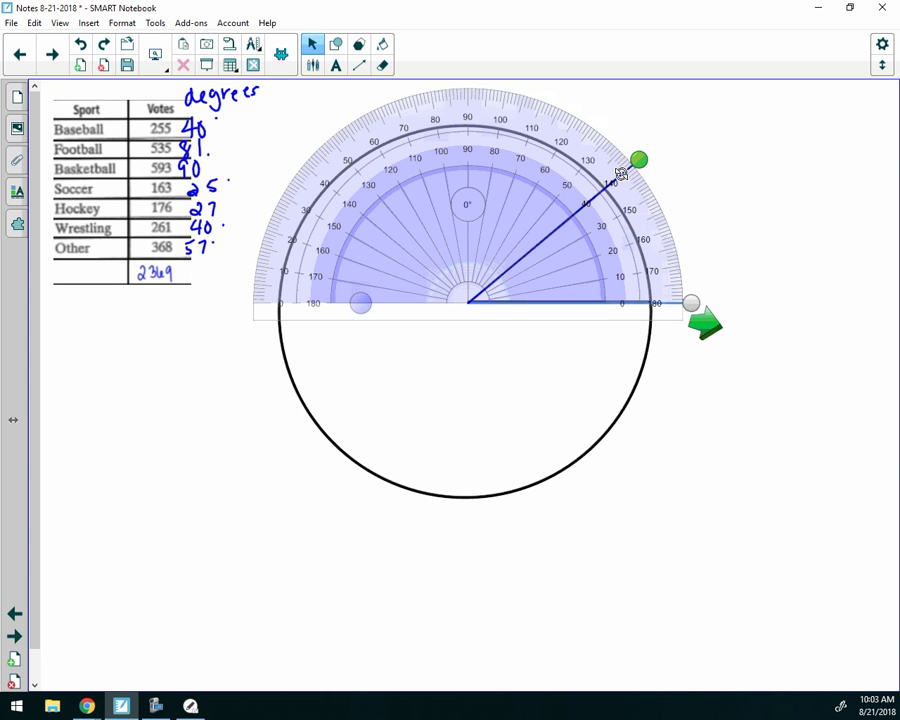
drag(652, 311, 598, 215)
Place the measured 40° angle figure on the page, redrawing it once after an undo.
click(705, 320)
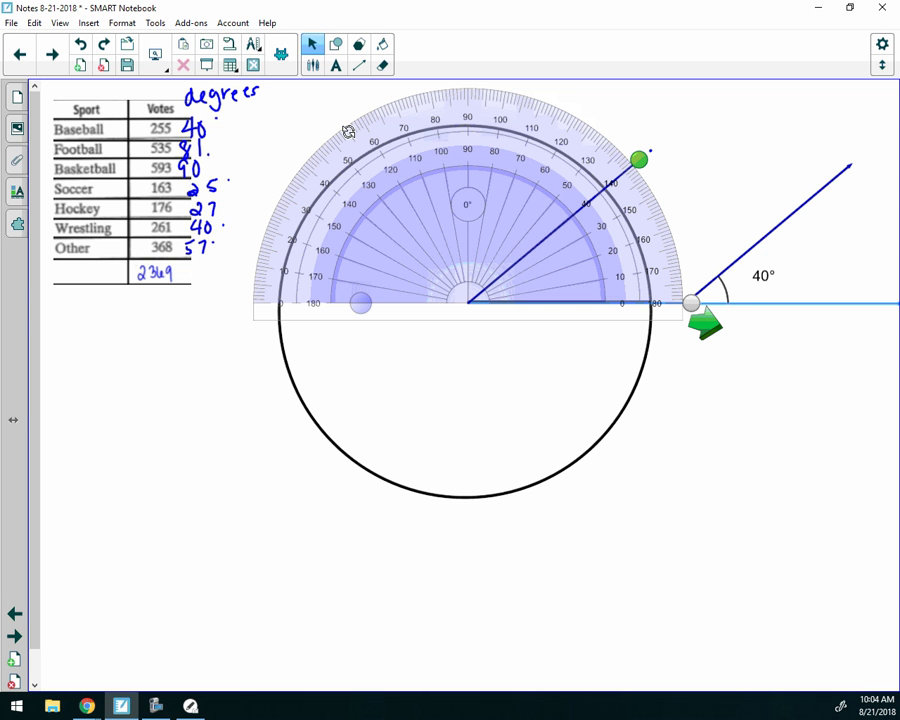
click(80, 44)
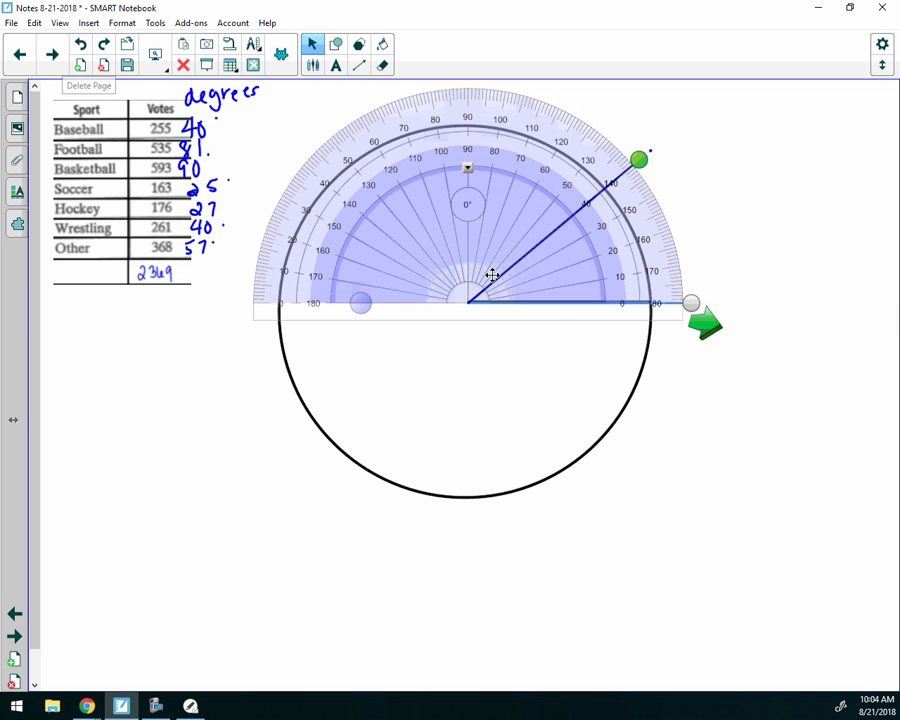
click(675, 350)
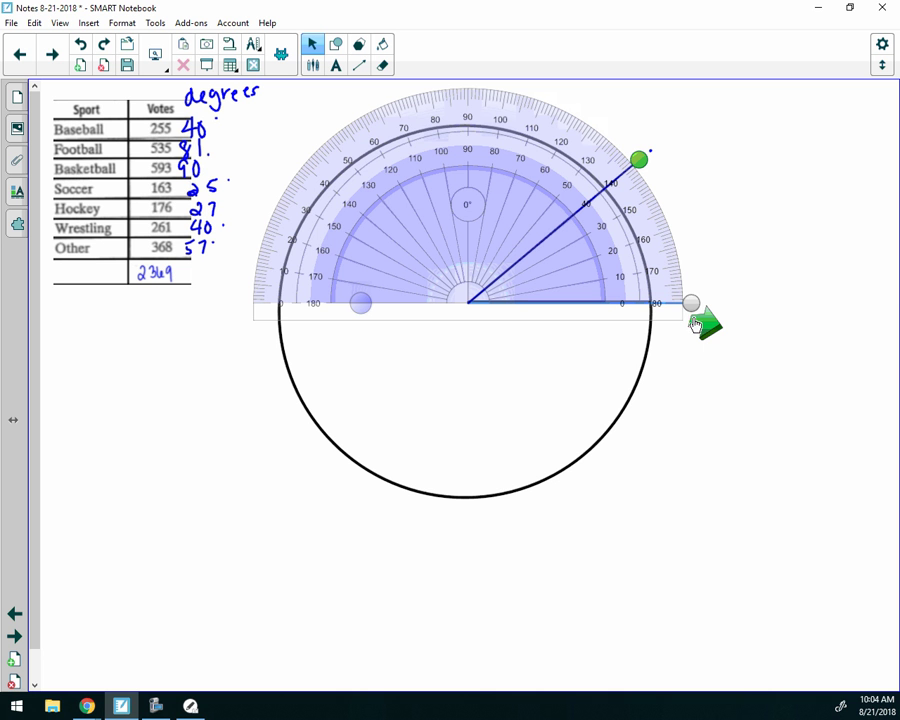
click(697, 326)
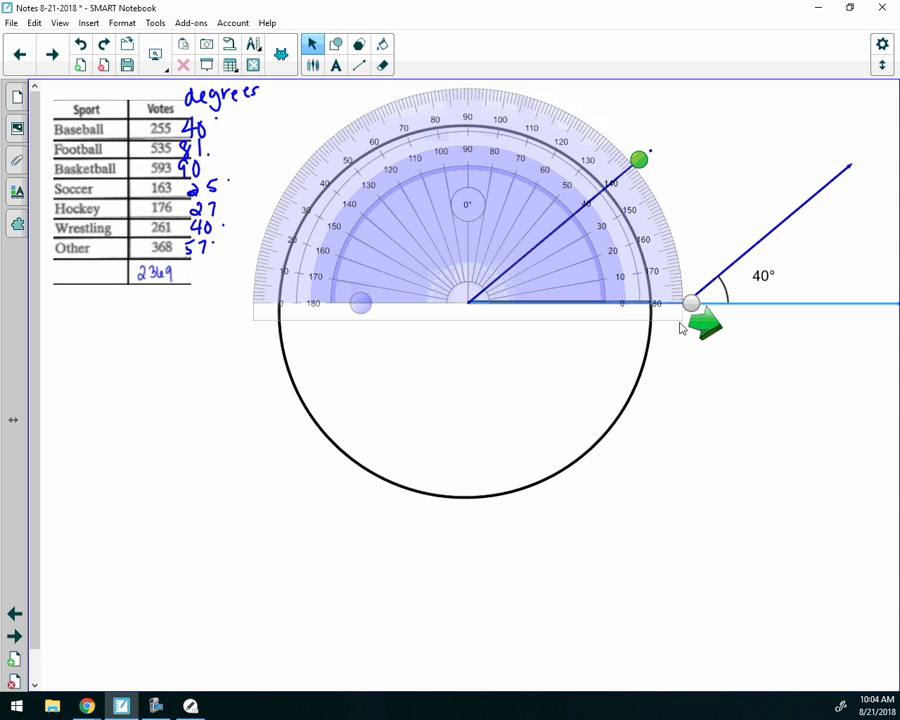
Hide the measuring arm and rotate the protractor 40° counter-clockwise about the centre.
drag(688, 302, 659, 290)
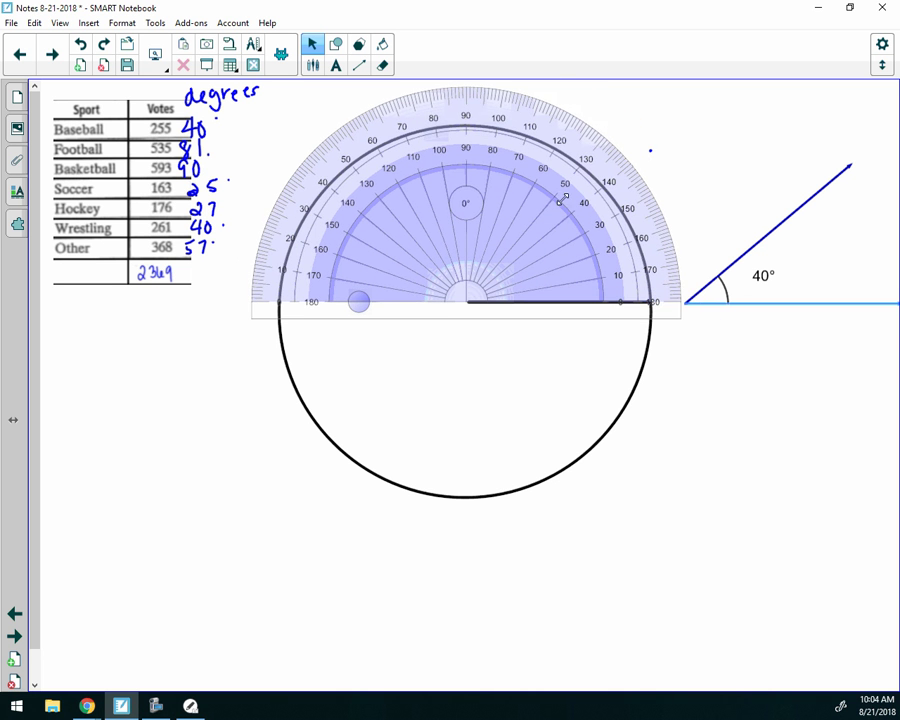
drag(552, 136, 431, 161)
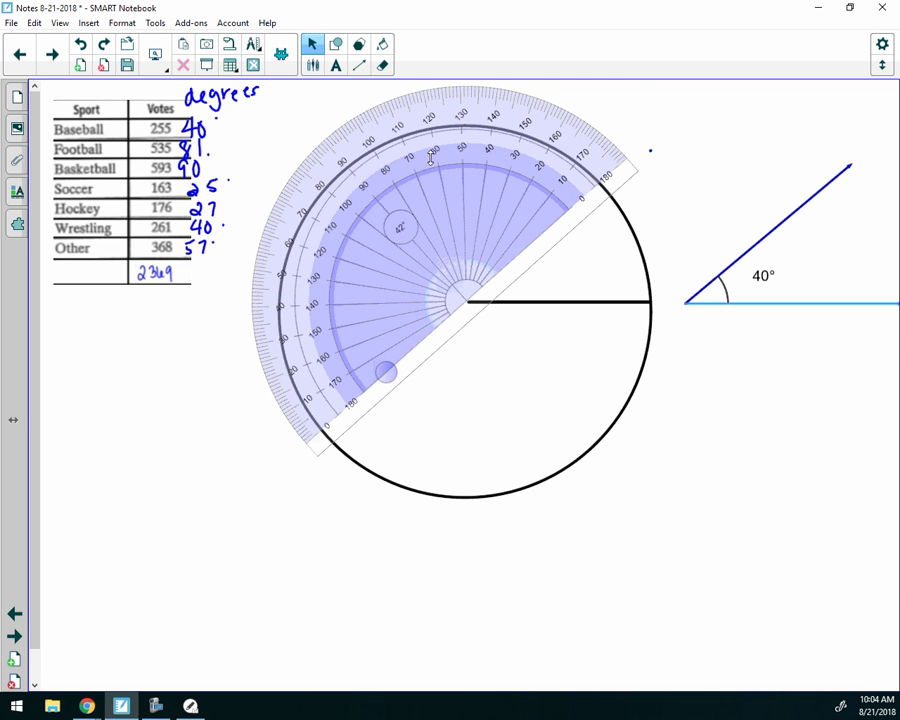
click(359, 65)
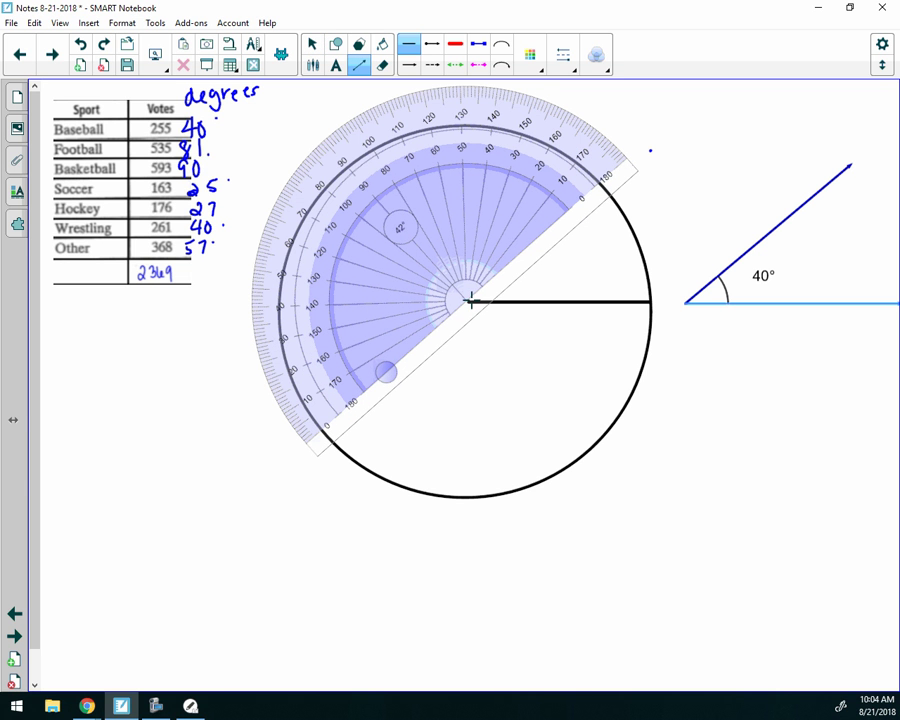
Draw a straight line from the circle's centre along the protractor edge to the rim at 40°.
mouse_move(465, 300)
mouse_down()
mouse_move(649, 150)
mouse_move(606, 186)
mouse_up()
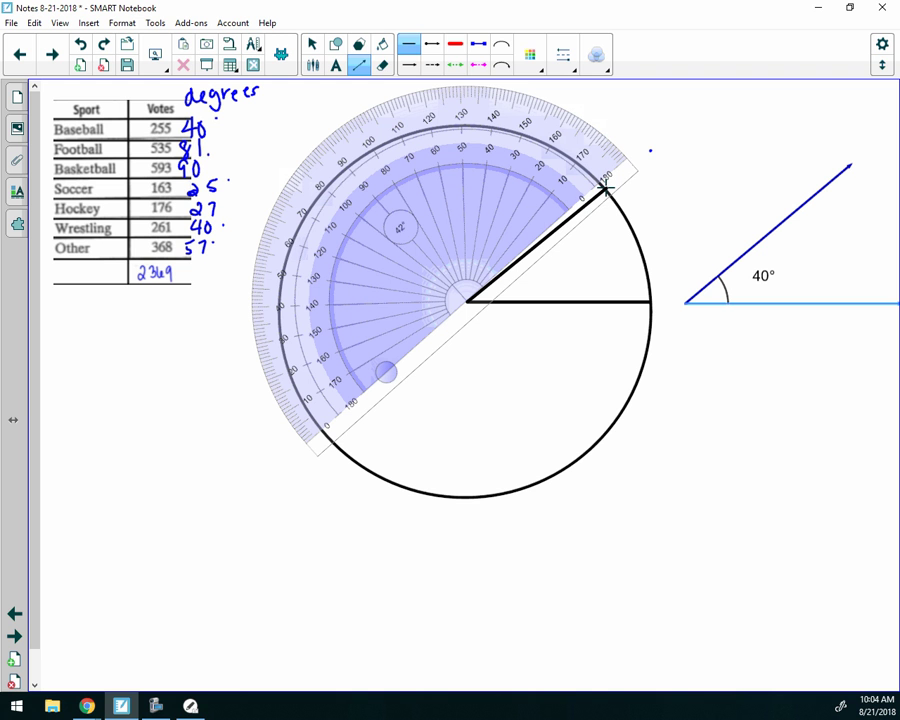
drag(606, 186, 606, 186)
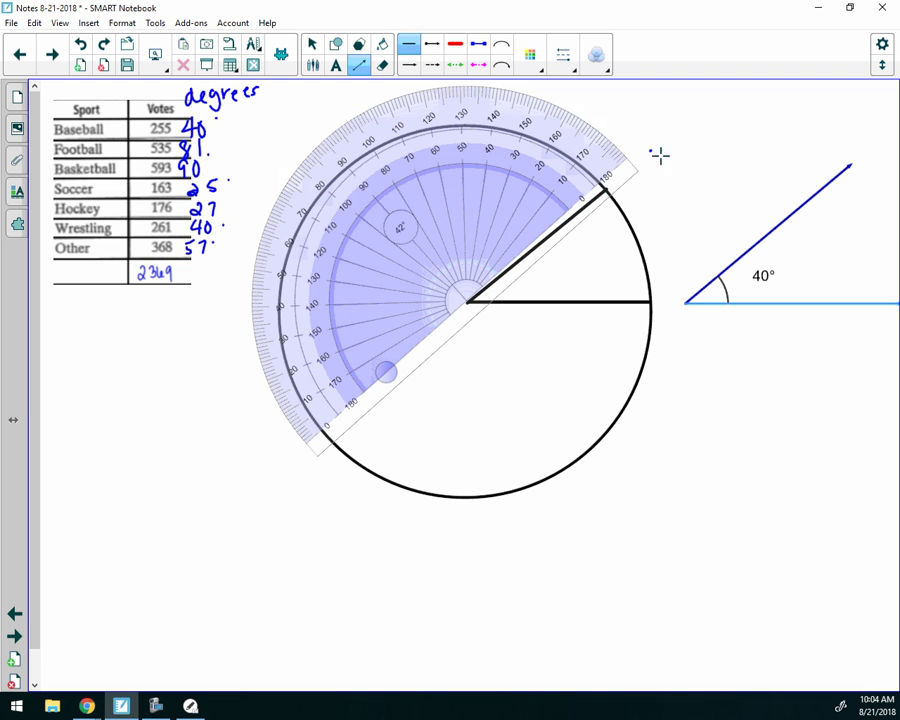
click(311, 44)
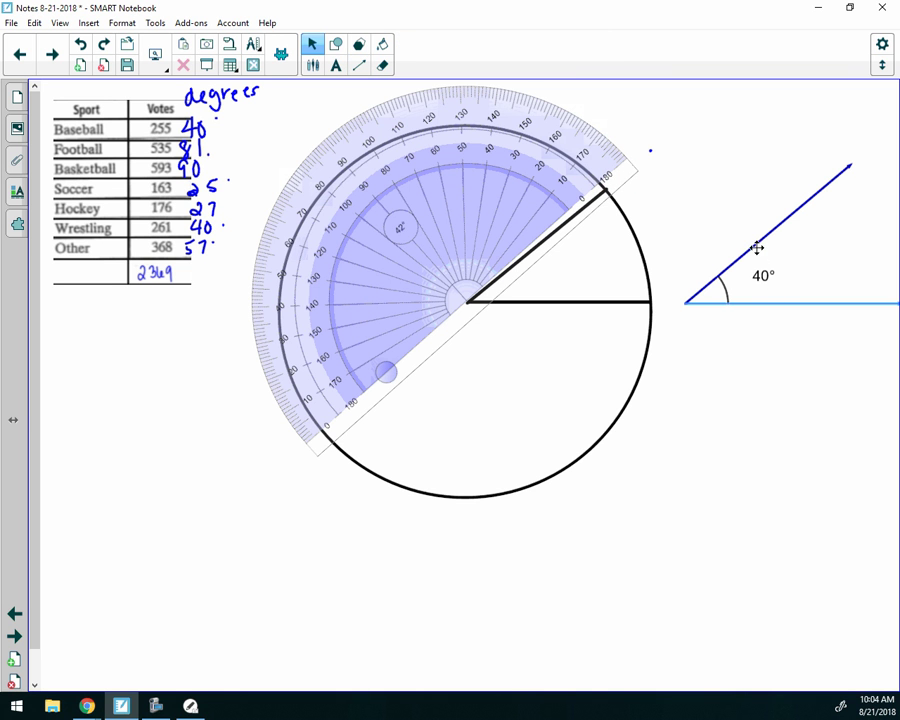
Delete the spare 40° angle figure and nudge the protractor back over the circle.
drag(757, 247, 665, 436)
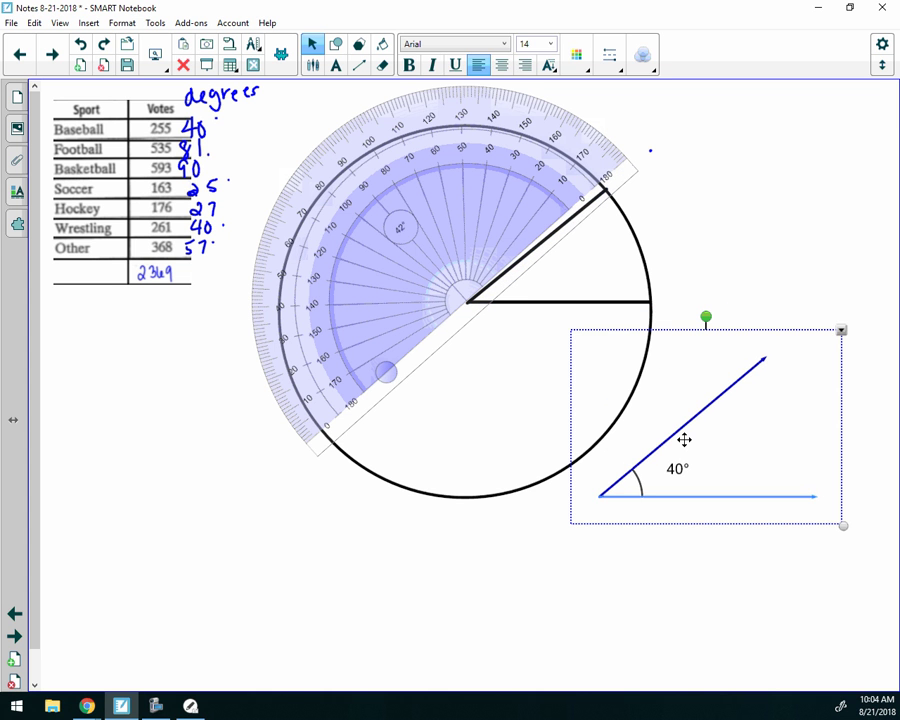
key(Delete)
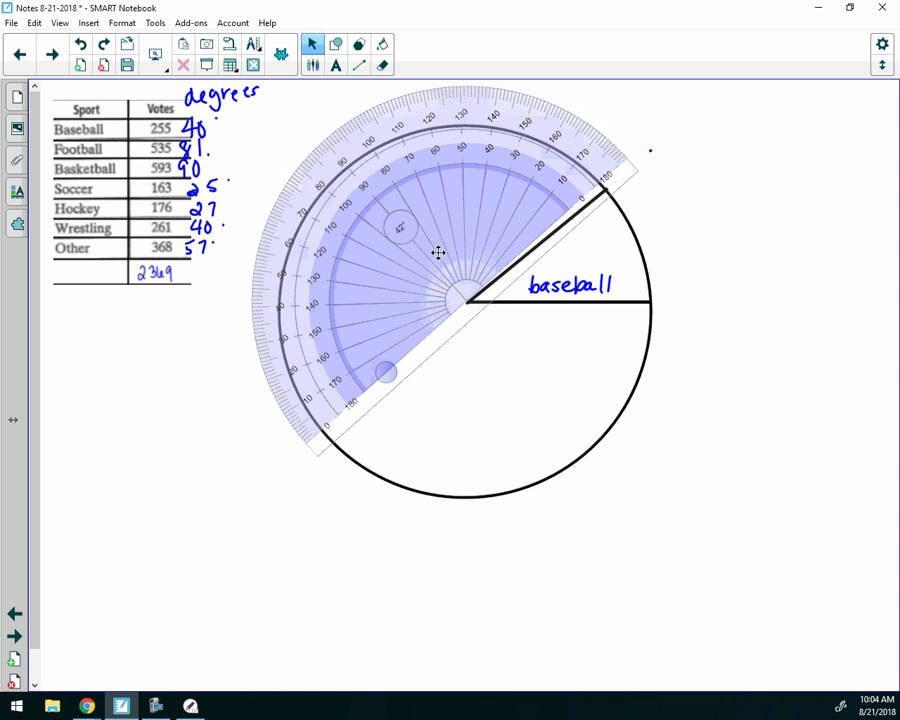
mouse_move(438, 253)
mouse_down()
mouse_move(448, 256)
mouse_move(439, 255)
mouse_up()
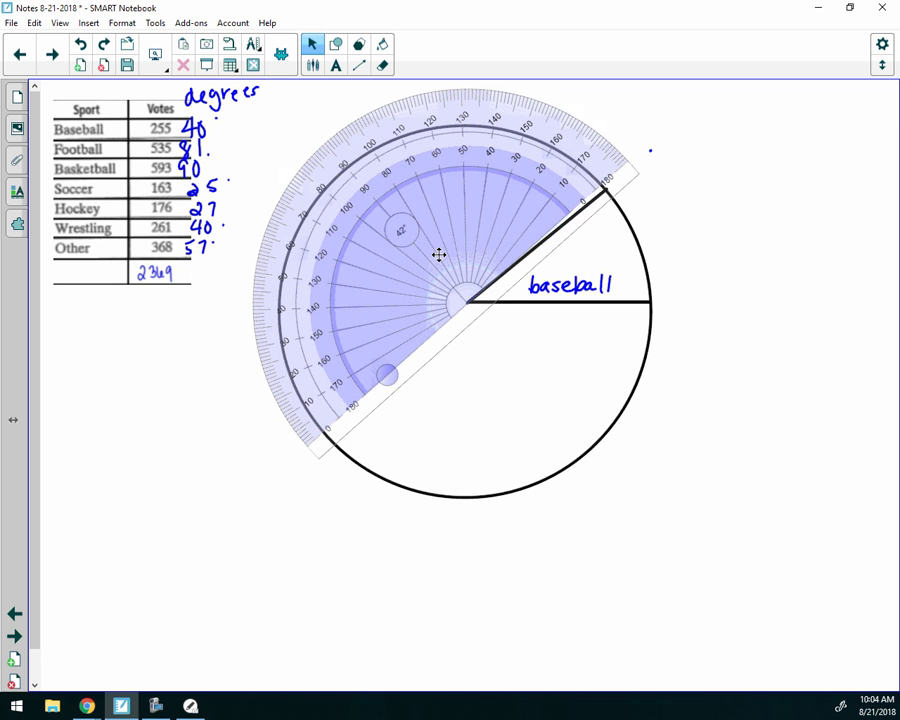
Rotate the protractor to read 41° from the baseball line and select the red pen.
drag(587, 161, 589, 165)
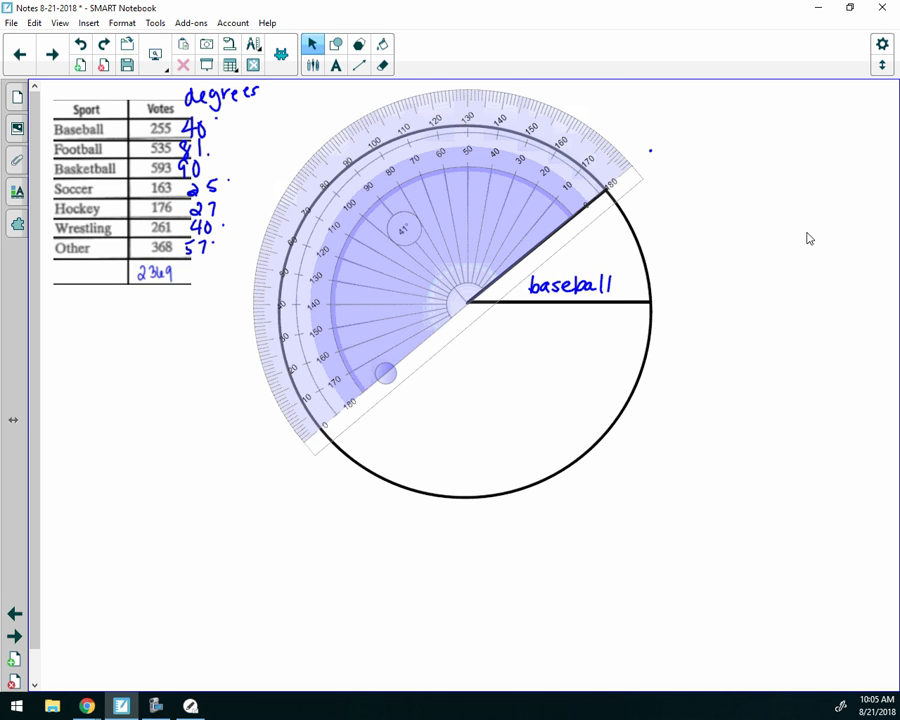
click(312, 65)
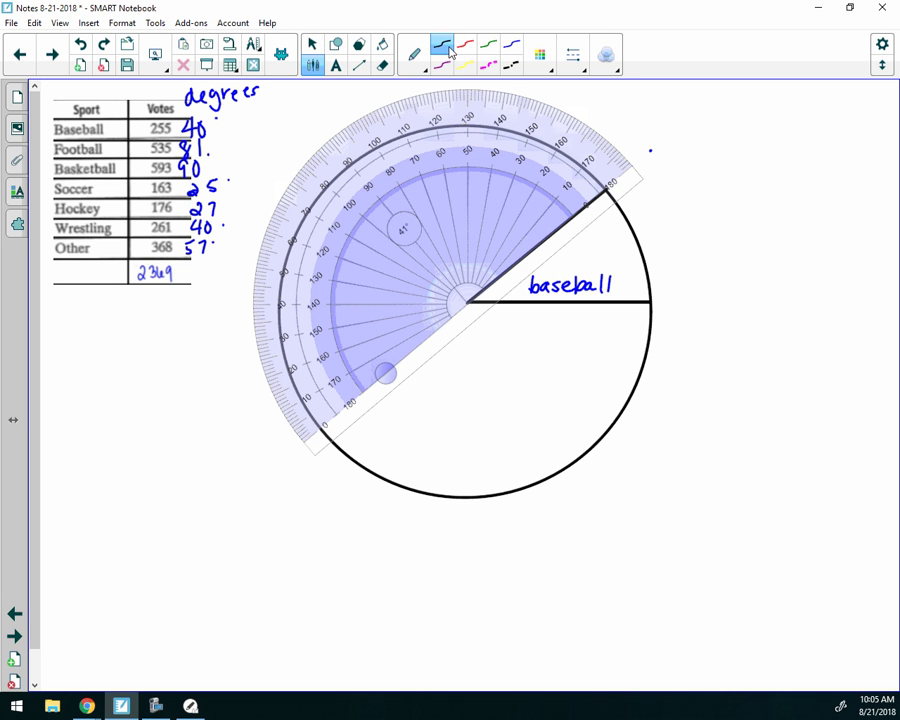
click(469, 50)
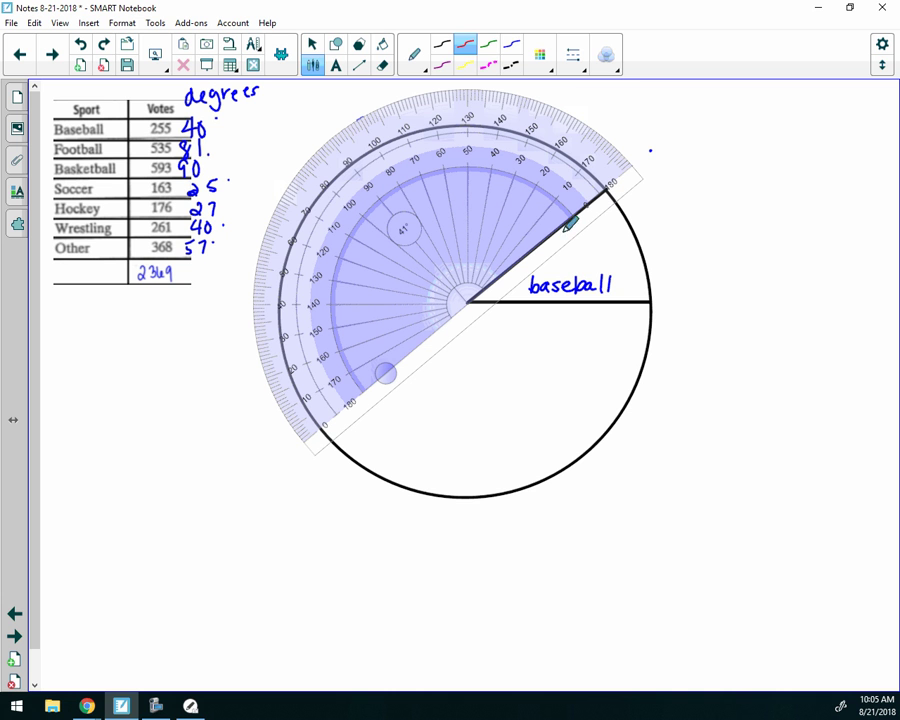
Rotate the protractor to the circle's top and draw the next sector line from the centre.
click(336, 44)
click(316, 45)
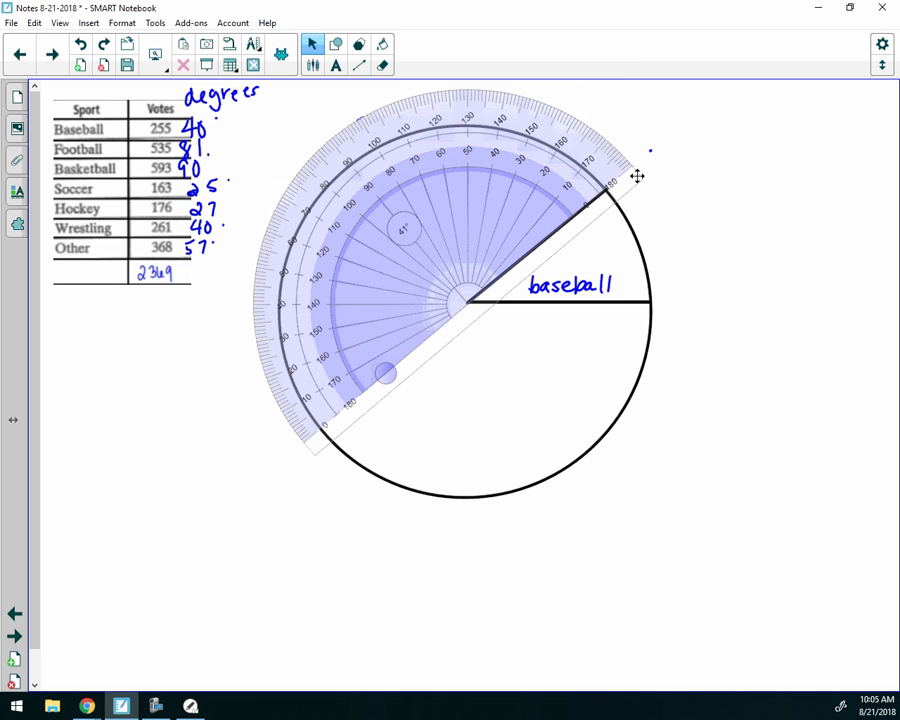
drag(635, 173, 377, 155)
click(359, 65)
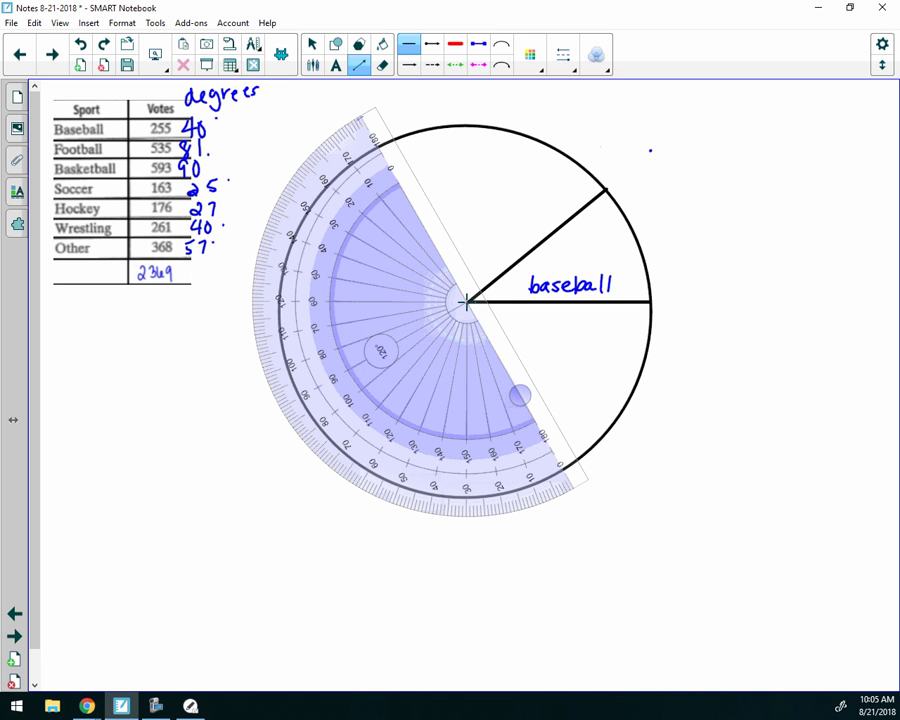
mouse_move(465, 300)
mouse_down()
mouse_move(362, 116)
mouse_move(380, 146)
mouse_up()
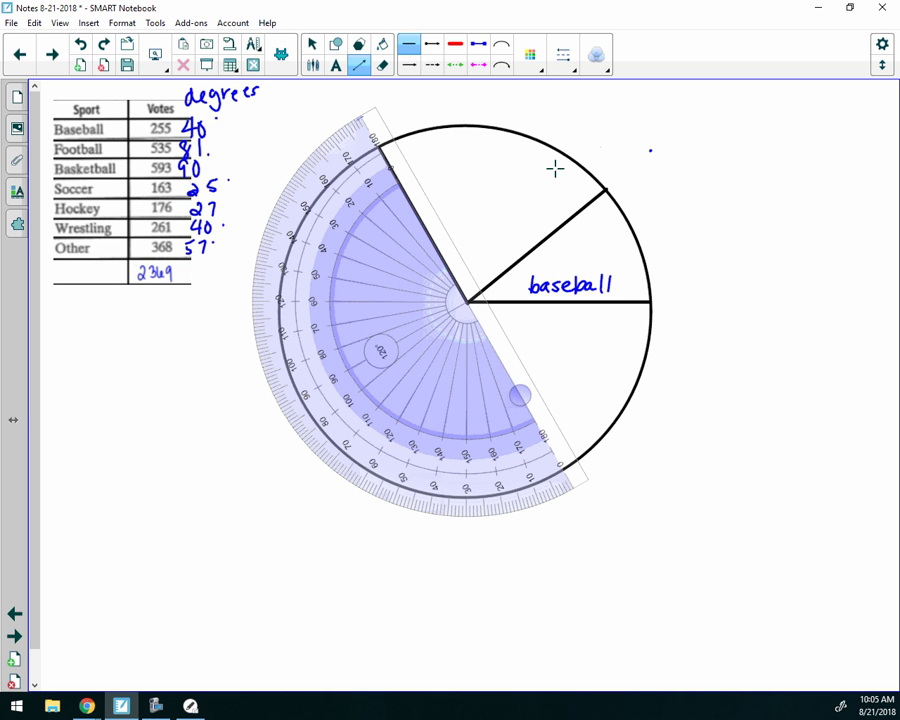
click(313, 66)
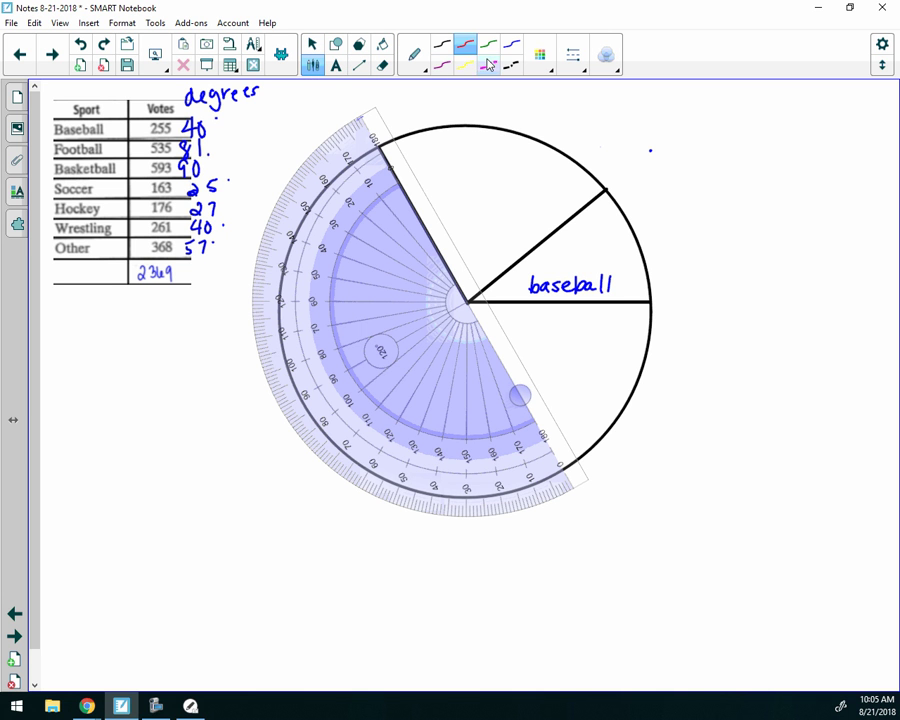
Write 'football' and 535 in the upper sector, and 255 and 11% in the baseball slice.
click(489, 47)
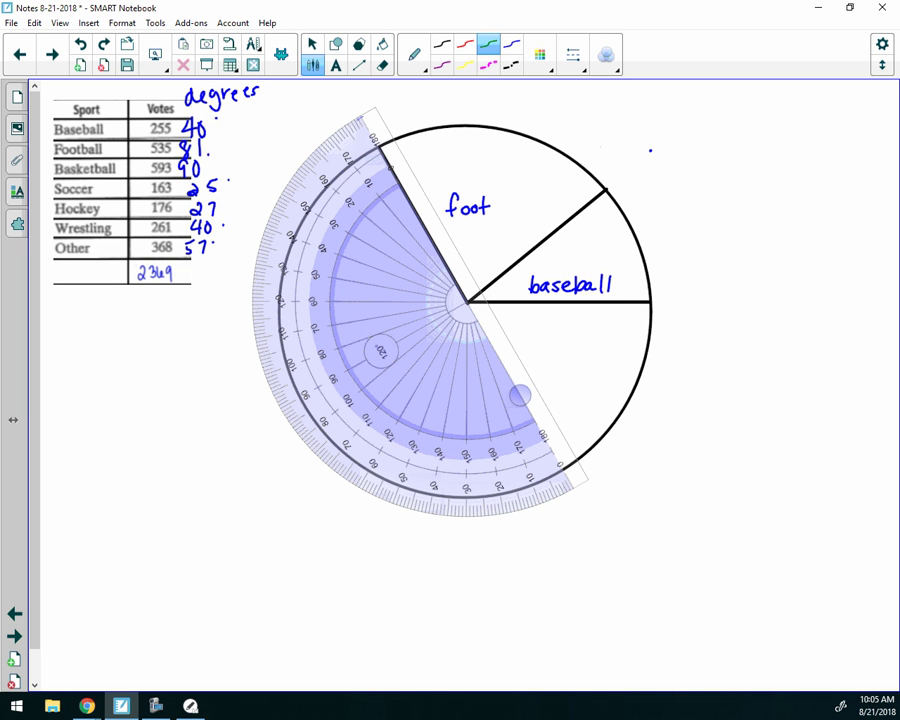
drag(517, 195, 518, 213)
drag(578, 236, 583, 237)
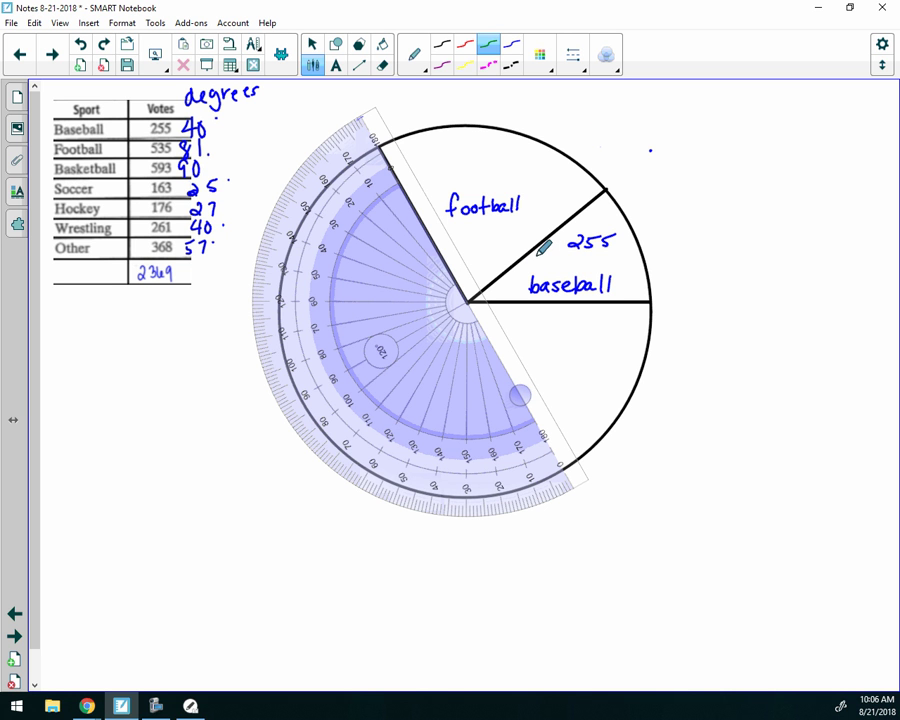
drag(534, 252, 534, 262)
mouse_move(470, 229)
mouse_down()
mouse_move(477, 243)
mouse_move(489, 241)
mouse_up()
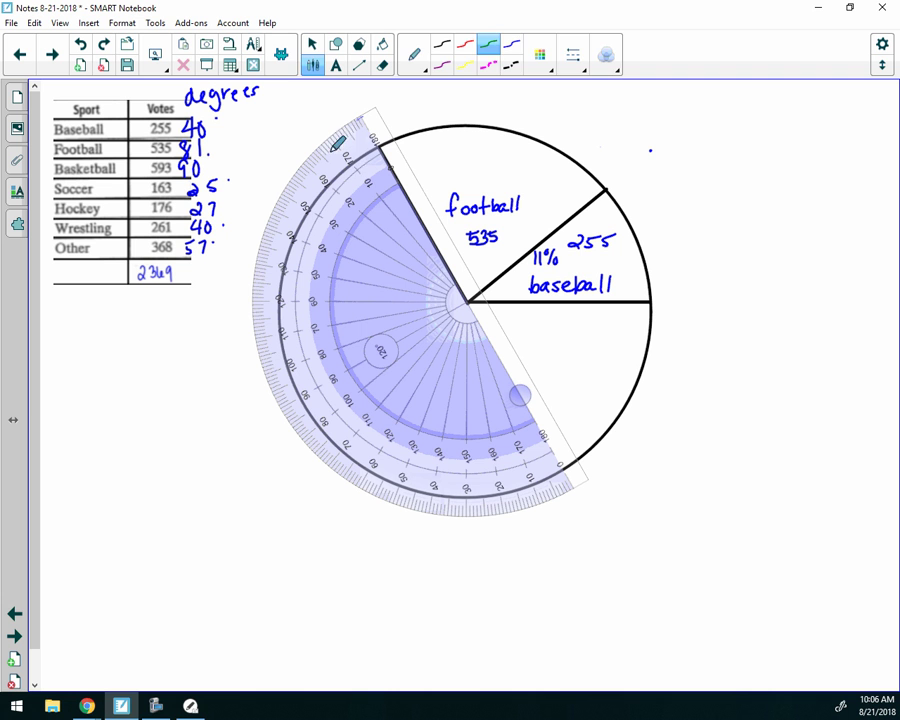
click(312, 44)
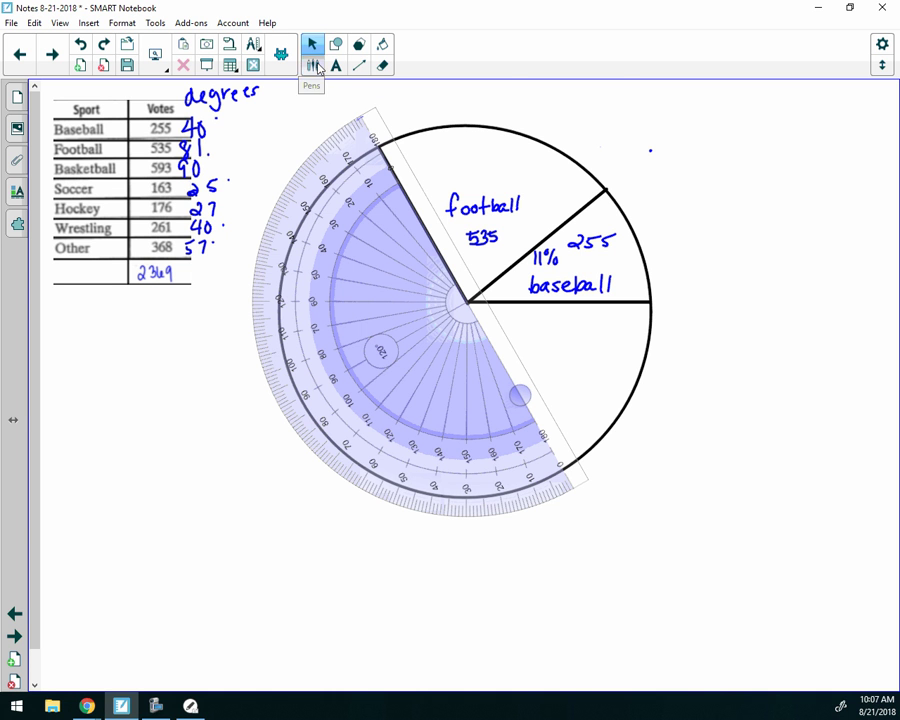
click(316, 65)
click(441, 65)
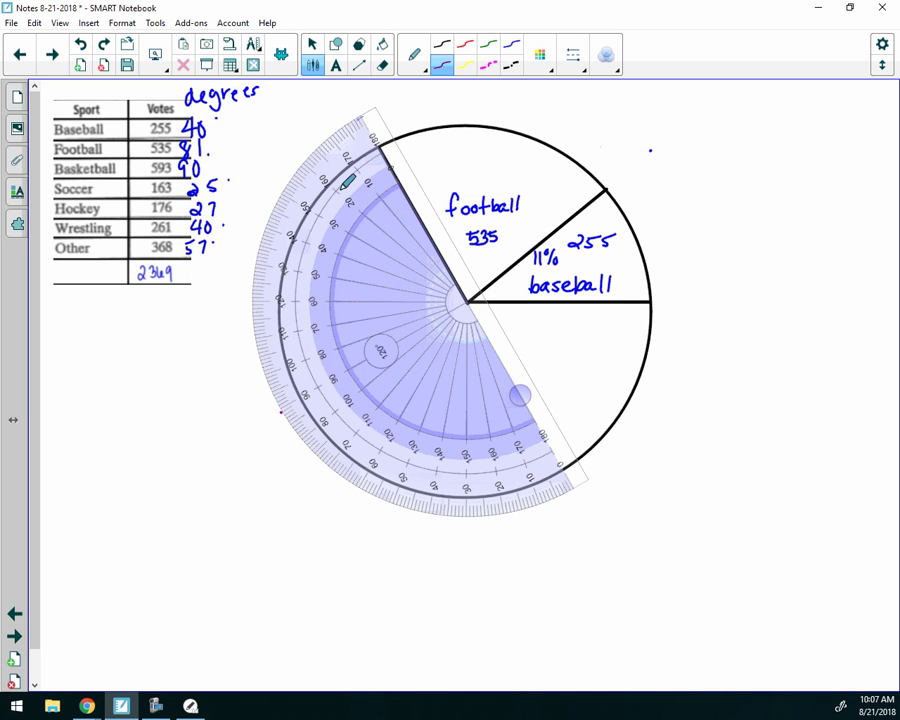
Rotate the protractor down-left and draw a third radius from the centre to the lower-left rim.
click(312, 48)
drag(362, 141, 320, 390)
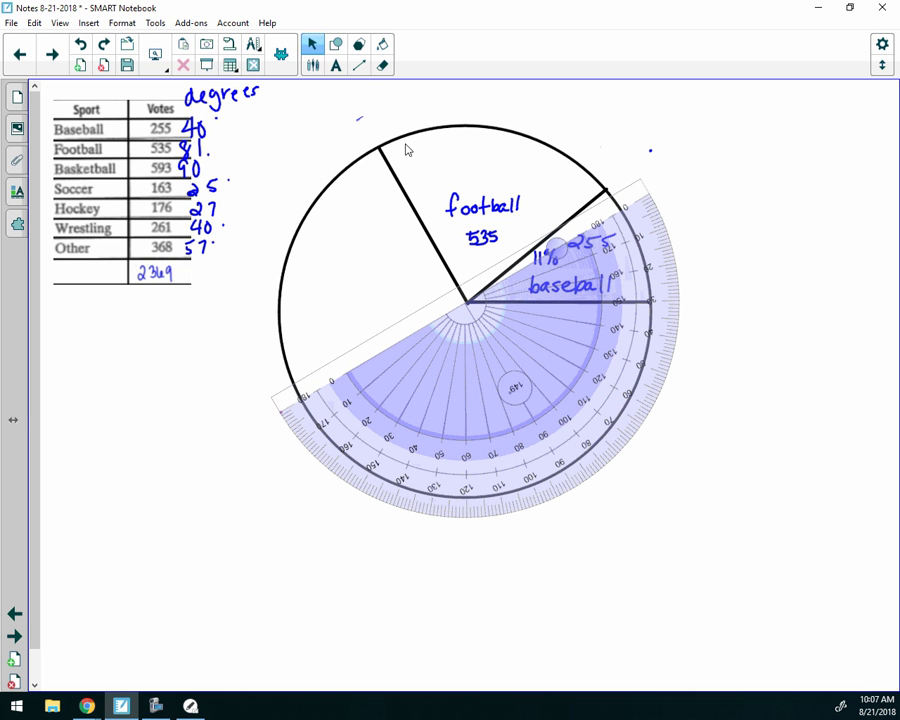
click(357, 65)
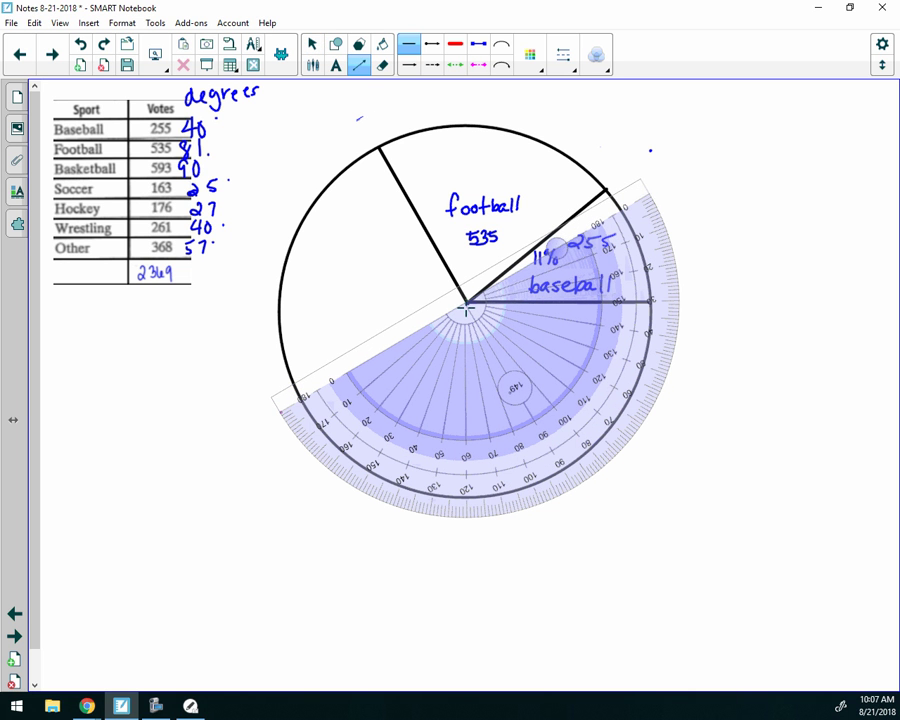
mouse_move(466, 305)
mouse_down()
mouse_move(287, 384)
mouse_move(281, 403)
mouse_move(299, 396)
mouse_up()
click(311, 44)
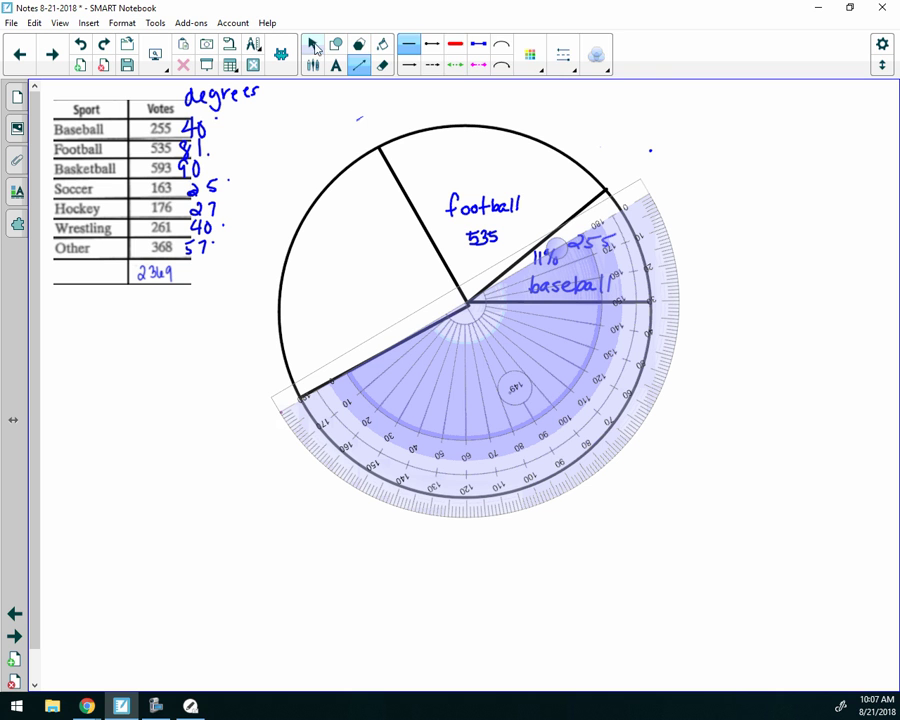
Handwrite 'Basketball' inside the large left sector of the pie.
click(463, 314)
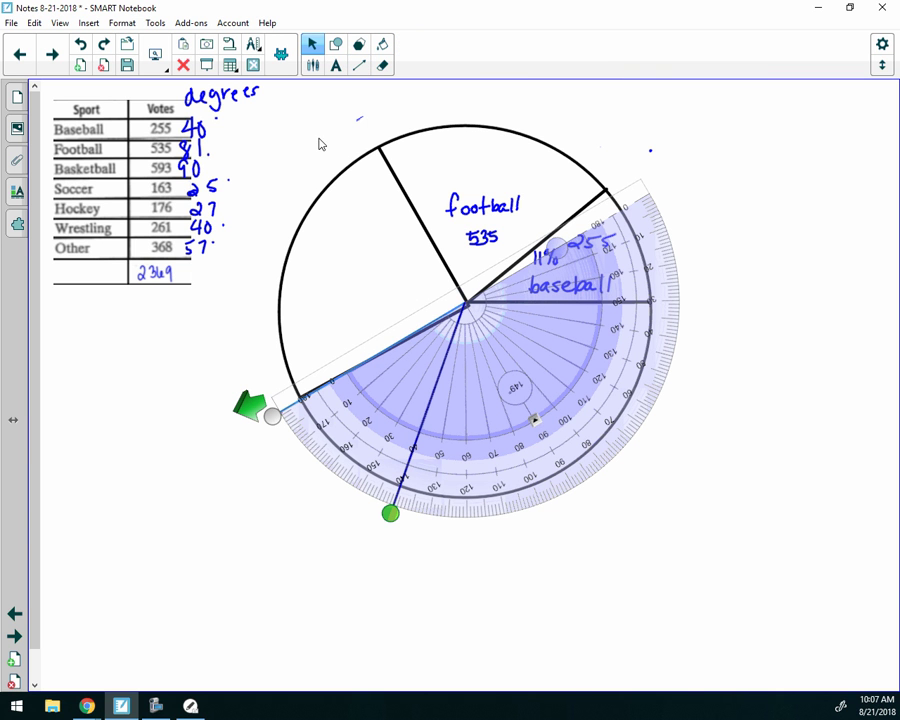
click(349, 148)
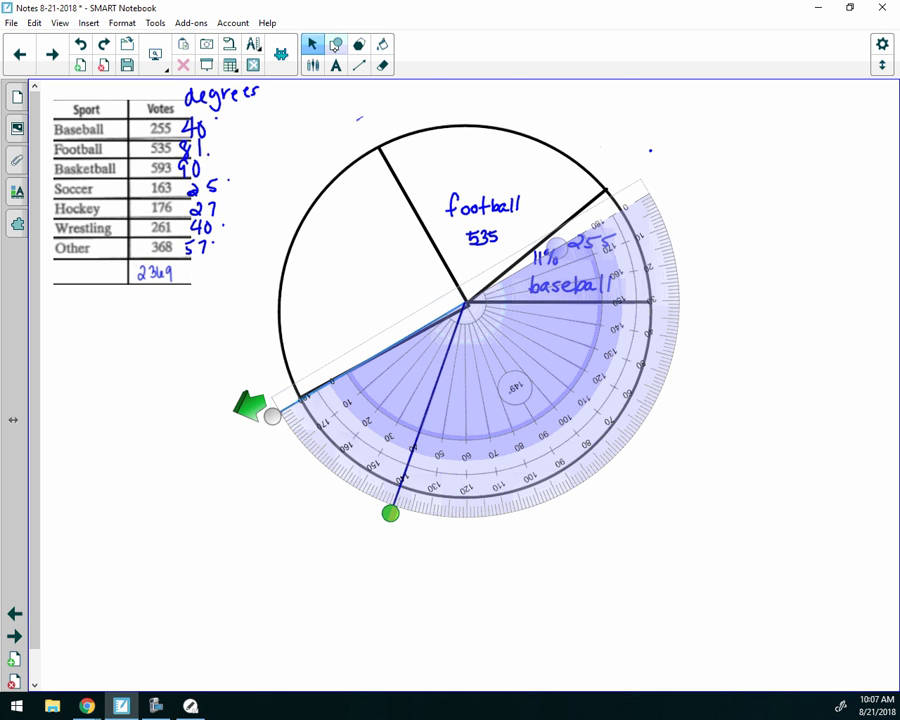
click(313, 65)
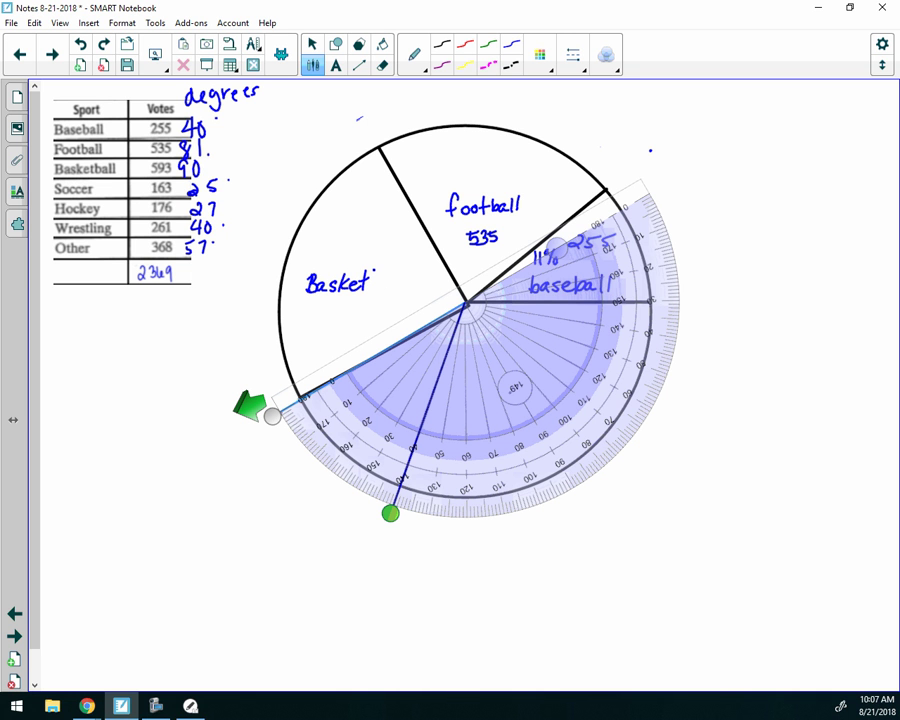
drag(368, 274, 383, 291)
click(313, 46)
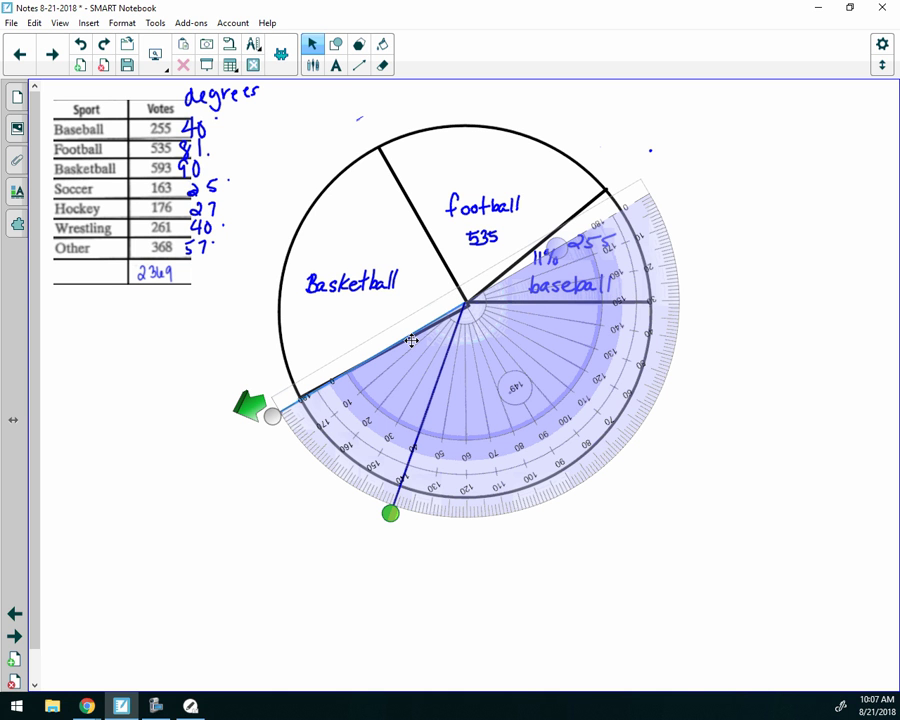
Close the protractor's measured angle, shrink it slightly and nudge it against the basketball boundary.
drag(400, 525, 277, 423)
drag(577, 386, 572, 376)
mouse_move(494, 329)
mouse_down()
mouse_move(500, 348)
mouse_move(491, 340)
mouse_up()
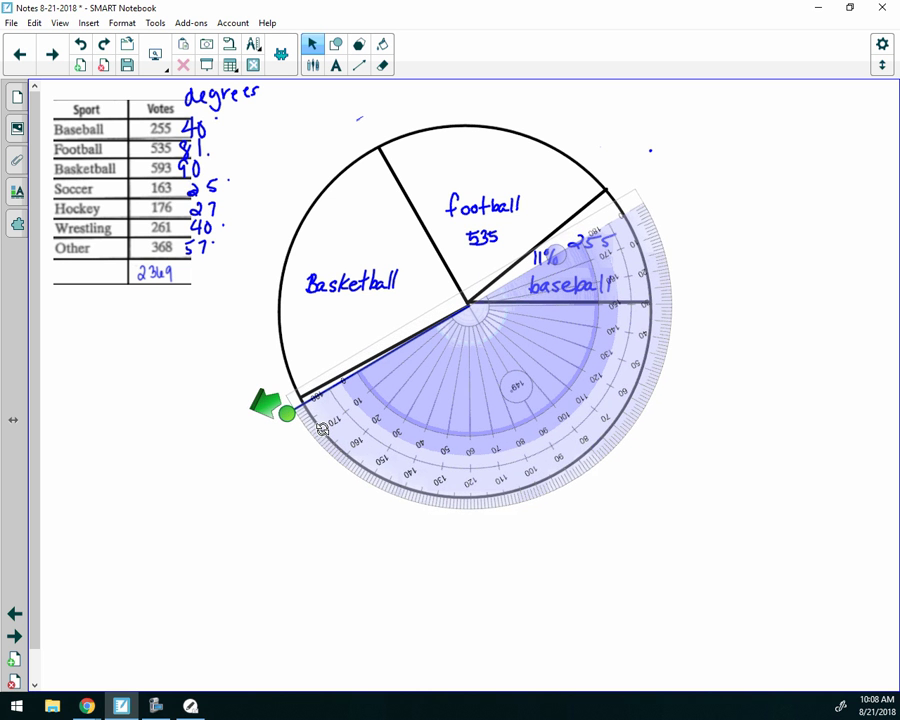
mouse_move(321, 428)
mouse_down()
mouse_move(330, 429)
mouse_move(321, 420)
mouse_up()
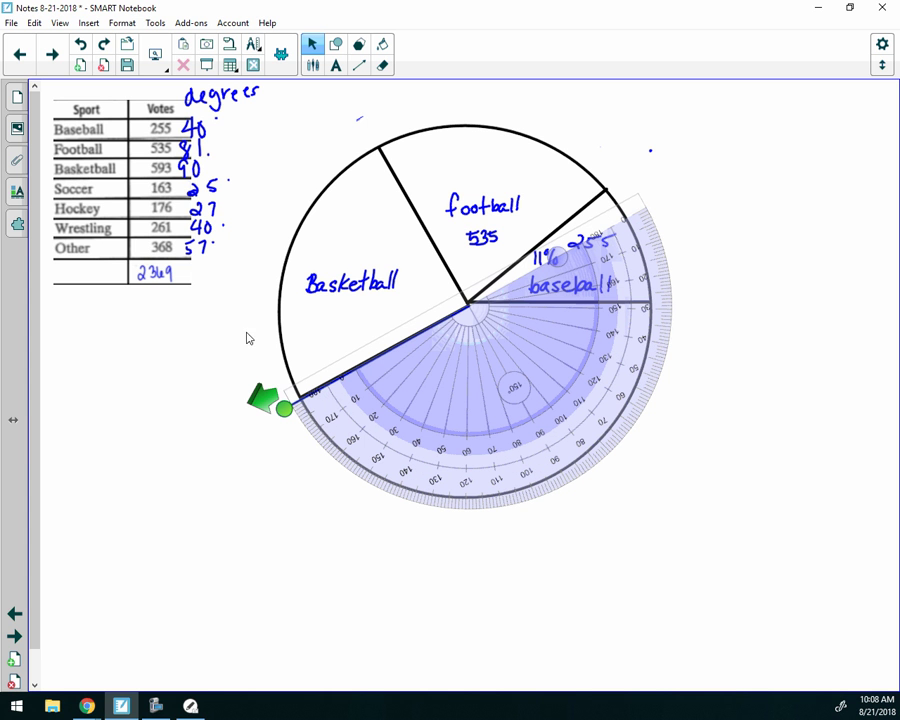
Measure a 14° angle with the protractor arm and turn it clockwise about the pie centre.
mouse_move(284, 409)
mouse_down()
mouse_move(313, 454)
mouse_move(300, 426)
mouse_move(350, 481)
mouse_up()
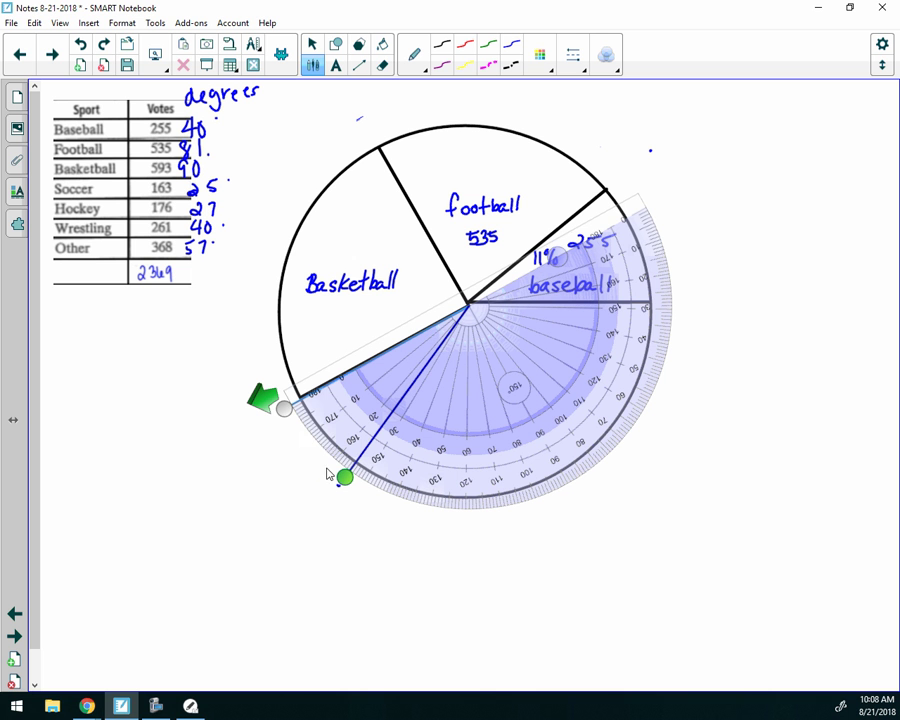
drag(350, 482, 283, 416)
drag(345, 453, 400, 490)
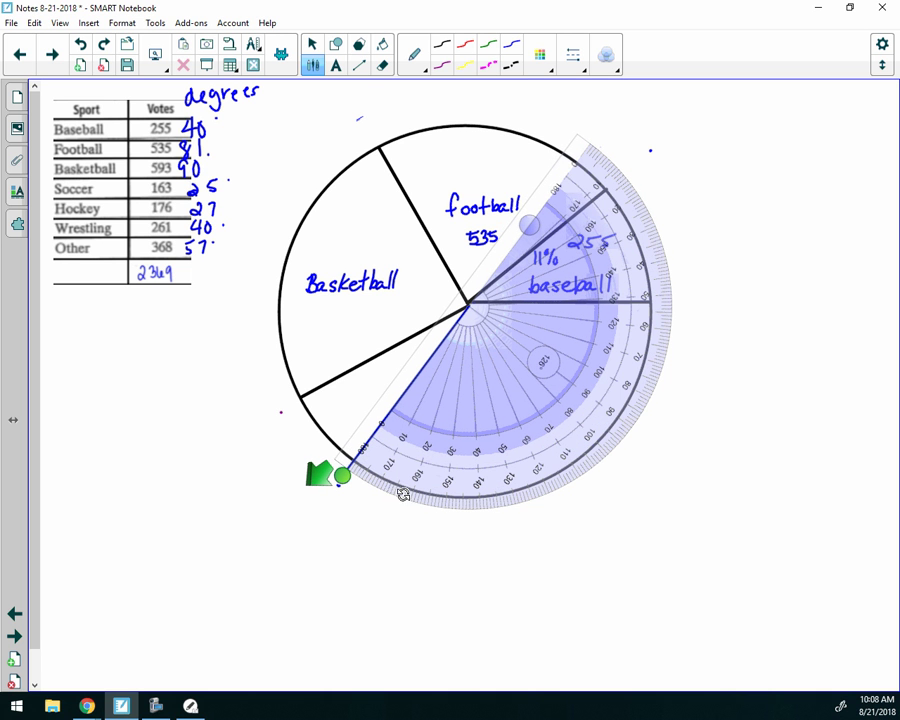
Draw the soccer sector line from the pie centre to its edge and begin handwriting 'Favorite' above the pie.
click(359, 65)
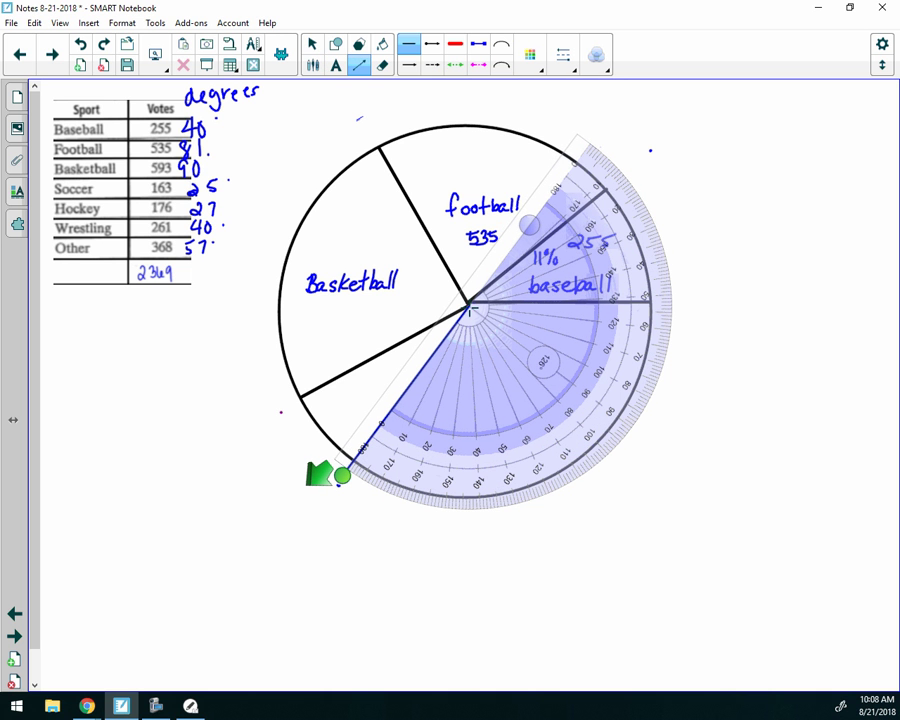
mouse_move(467, 305)
mouse_down()
mouse_move(396, 382)
mouse_move(352, 457)
mouse_up()
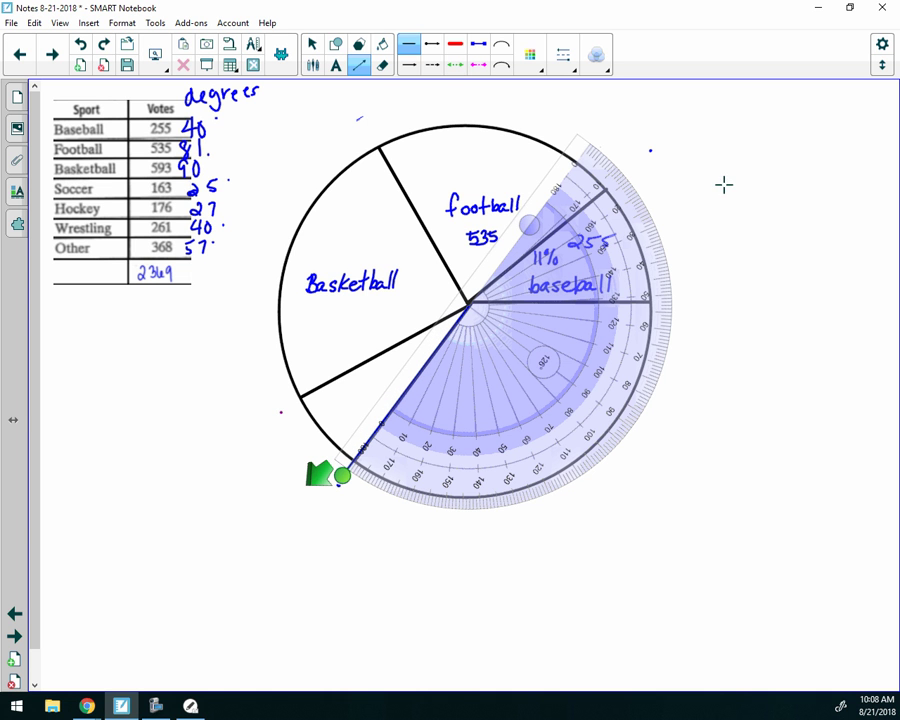
click(312, 46)
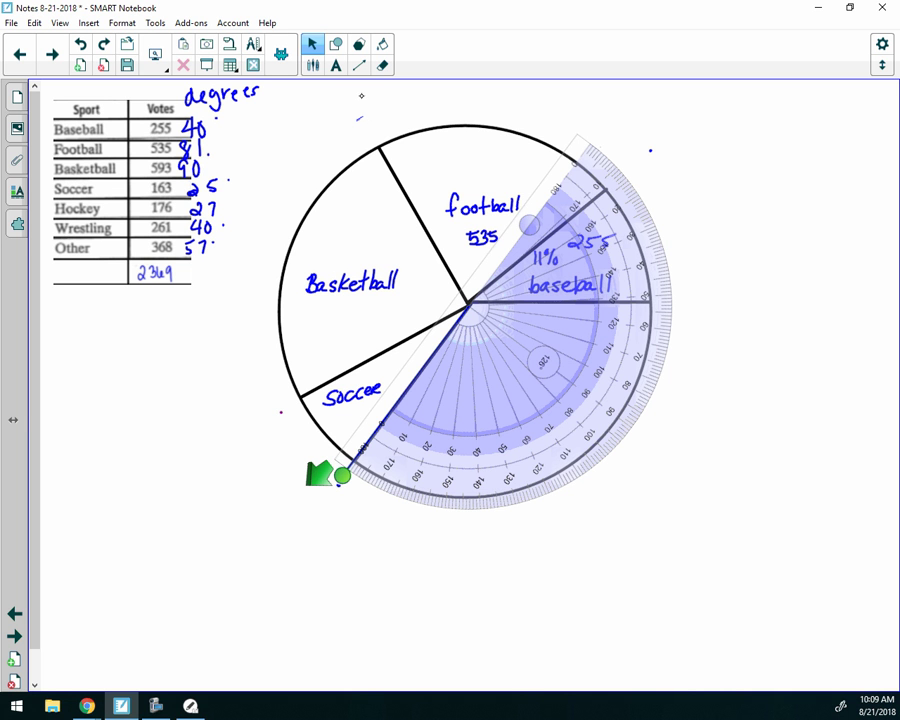
mouse_move(366, 99)
mouse_down()
mouse_move(350, 130)
mouse_move(378, 122)
mouse_up()
mouse_move(383, 104)
mouse_down()
mouse_move(457, 118)
mouse_move(482, 113)
mouse_up()
Add 'Sports' to the 'Favorite' title and move the protractor to the lower right, off the chart.
click(503, 109)
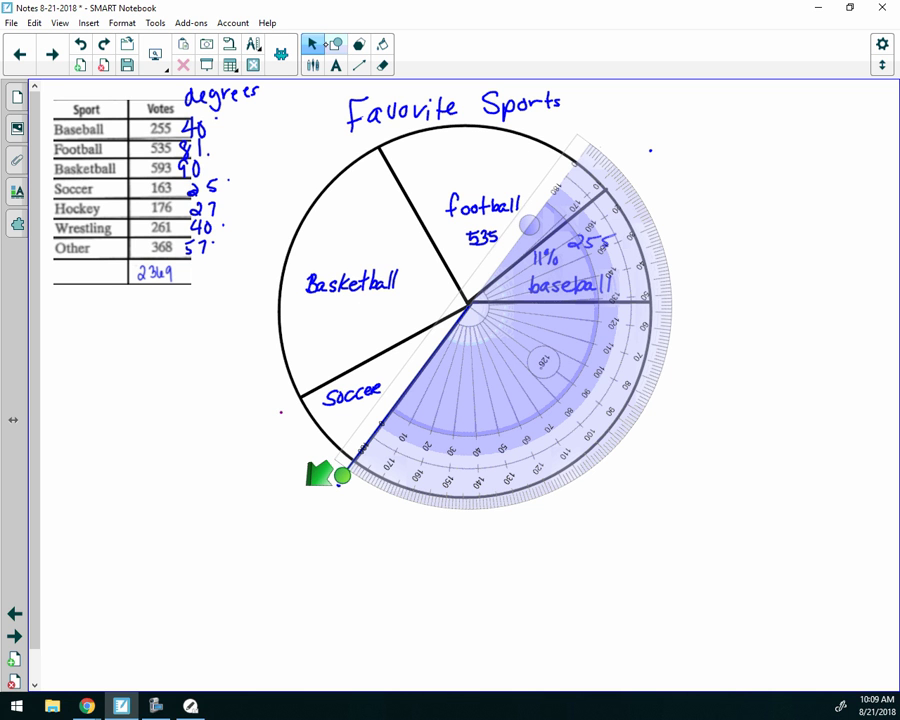
drag(473, 373, 691, 484)
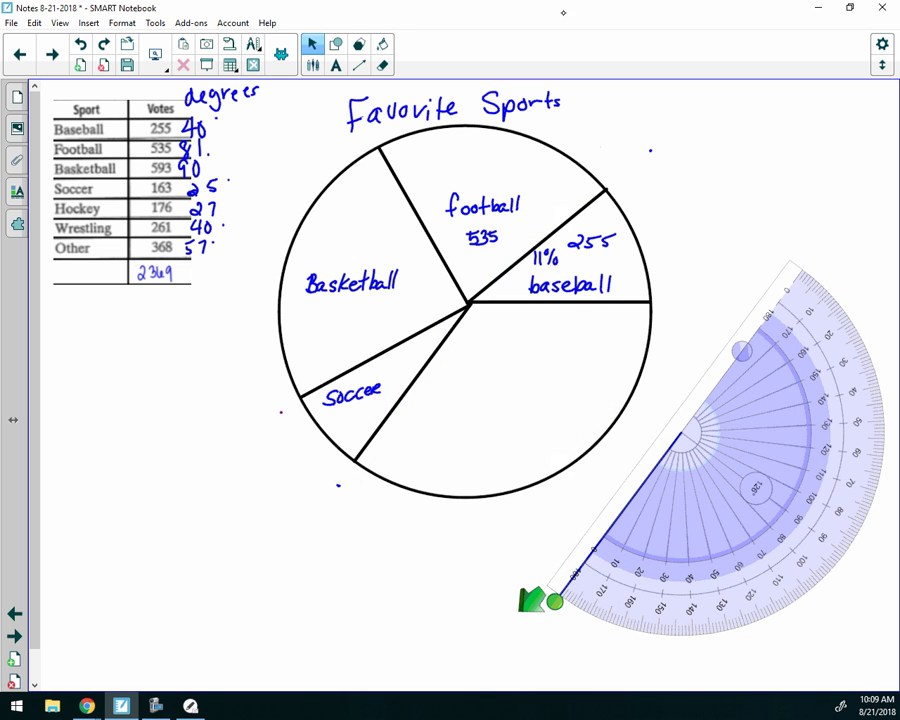